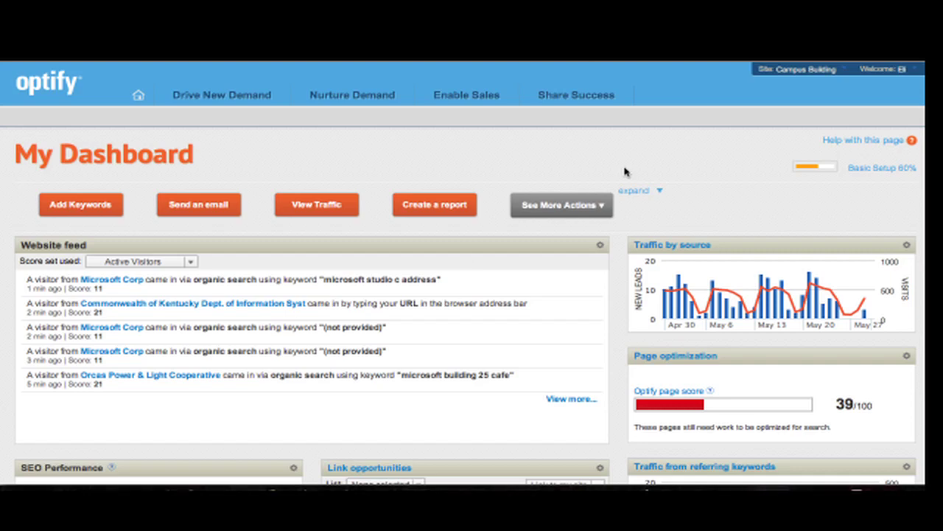
# Open Lead Scoring and start a new score set named "US Visitors"
pyautogui.moveTo(369, 99)
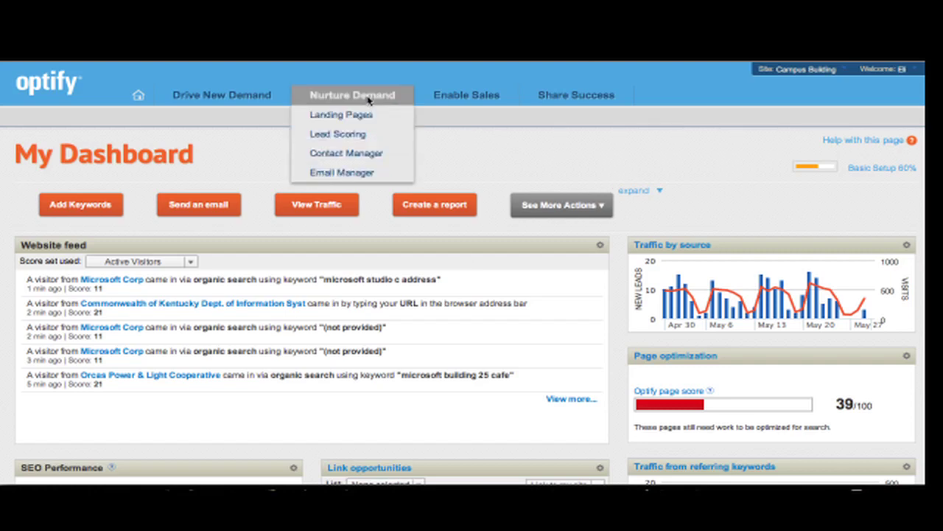
pyautogui.click(355, 135)
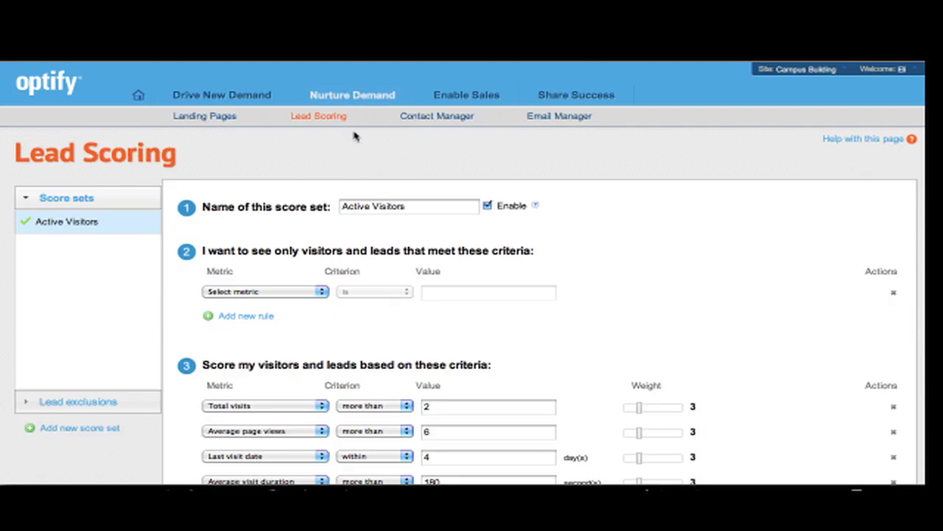
pyautogui.click(64, 432)
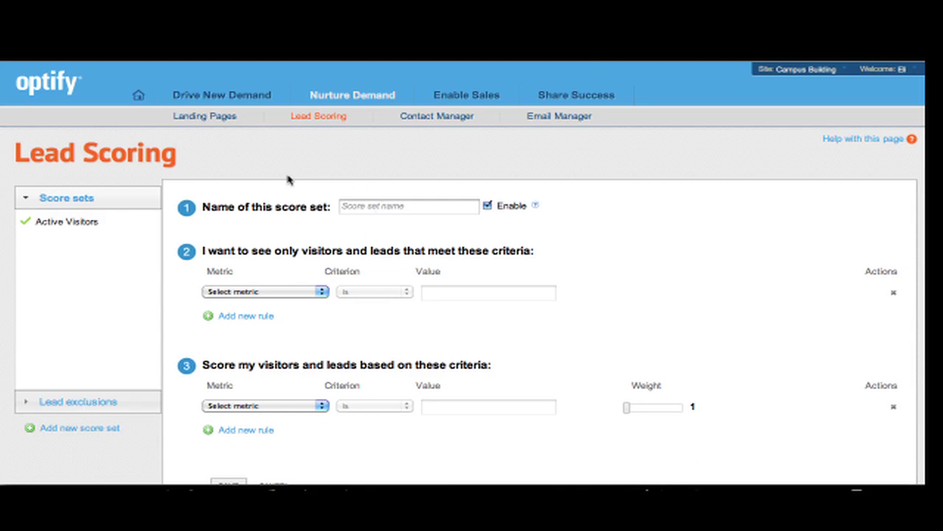
pyautogui.click(373, 208)
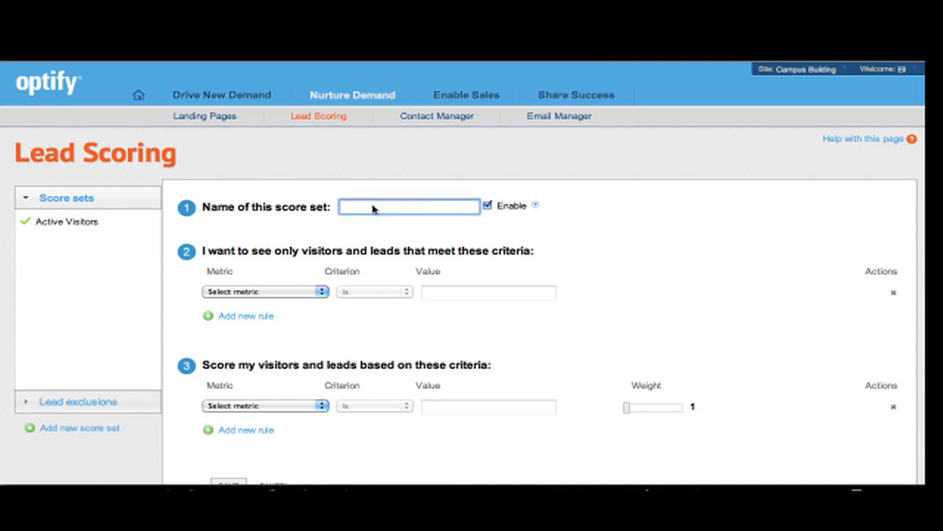
pyautogui.write('US Visitors')
# Limit the score set to visitors and leads whose Country is US
pyautogui.click(323, 293)
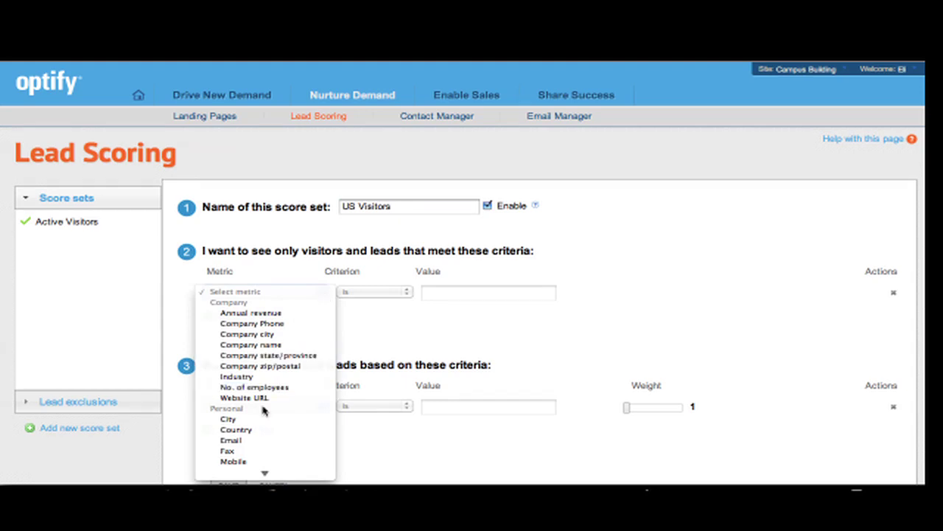
pyautogui.click(262, 432)
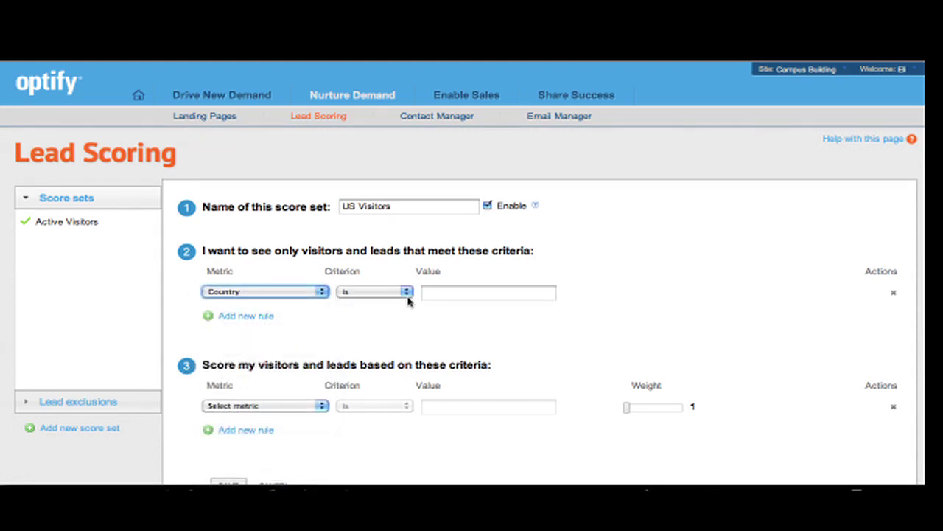
pyautogui.click(438, 295)
pyautogui.write('US')
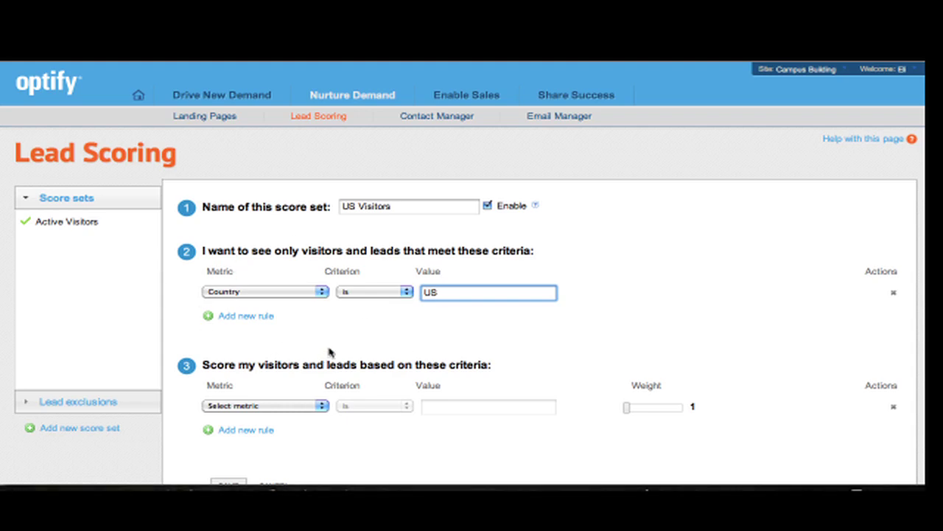
# Define the first scoring rule as Annual revenue more than 10000000
pyautogui.scroll(-1, 638, 291)
pyautogui.scroll(-3, 638, 291)
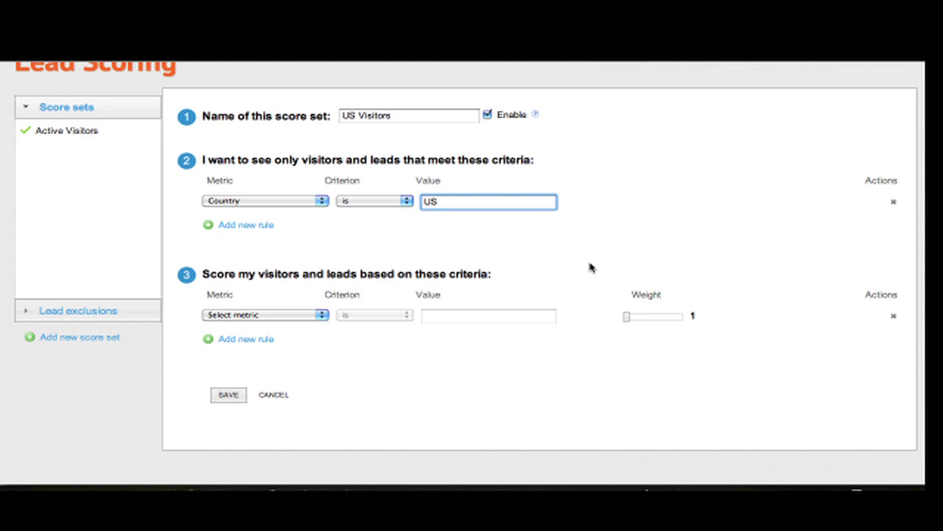
pyautogui.scroll(-1, 590, 267)
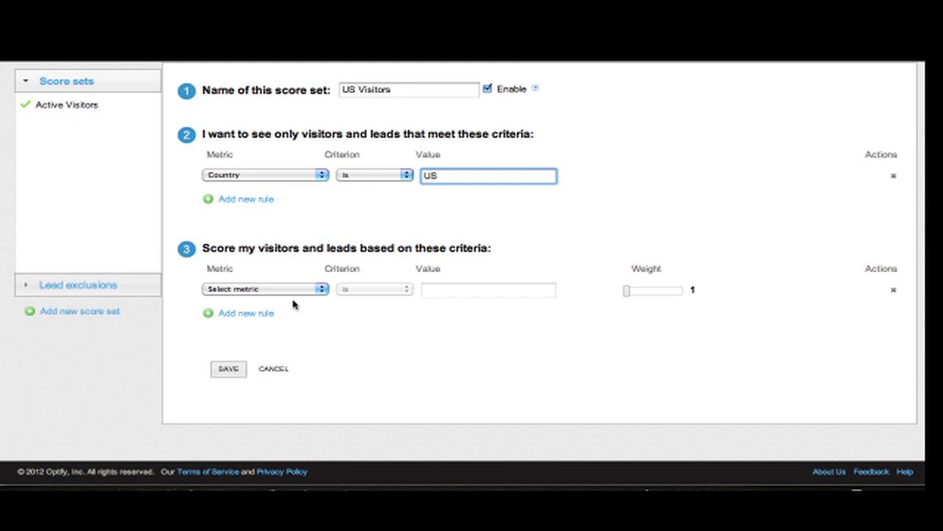
pyautogui.click(320, 290)
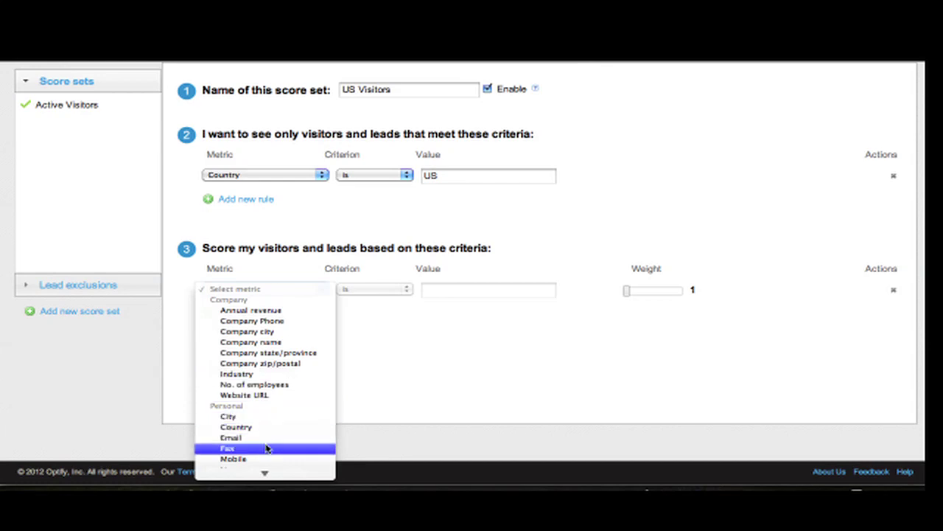
pyautogui.moveTo(264, 472)
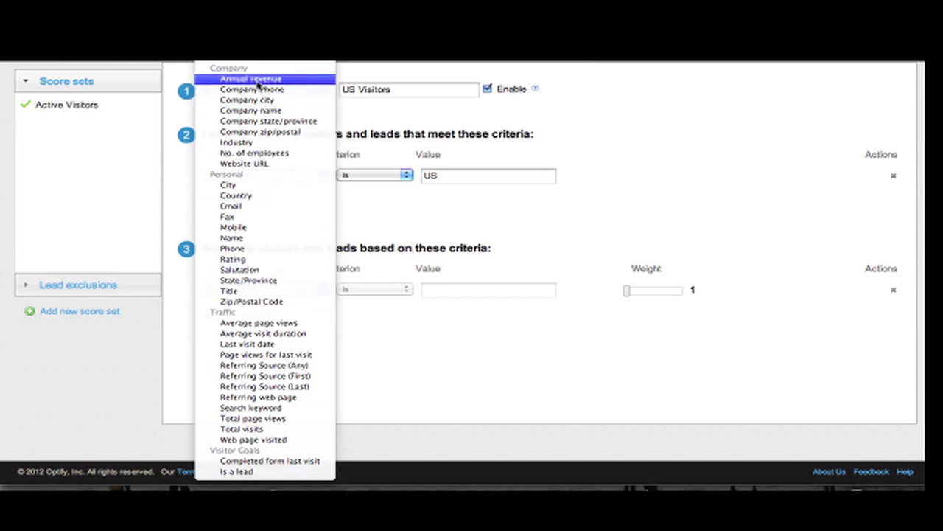
pyautogui.click(257, 79)
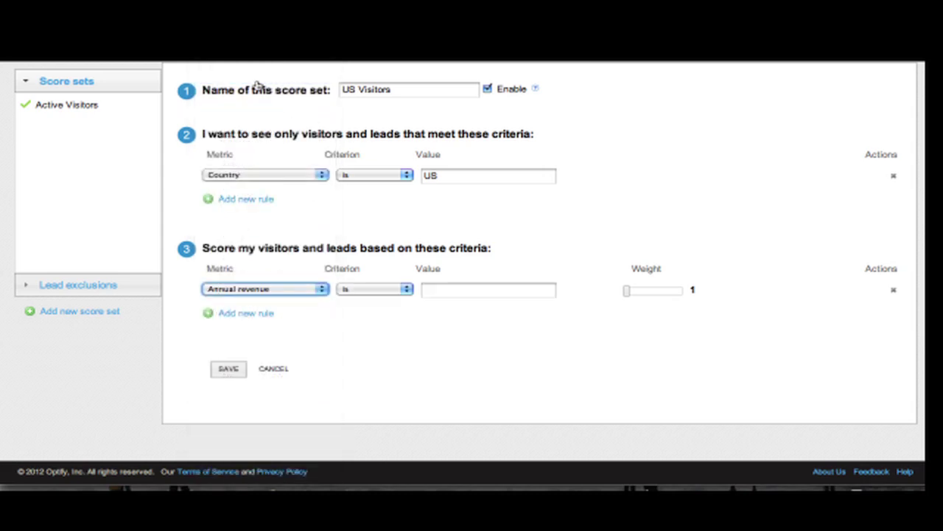
pyautogui.click(407, 290)
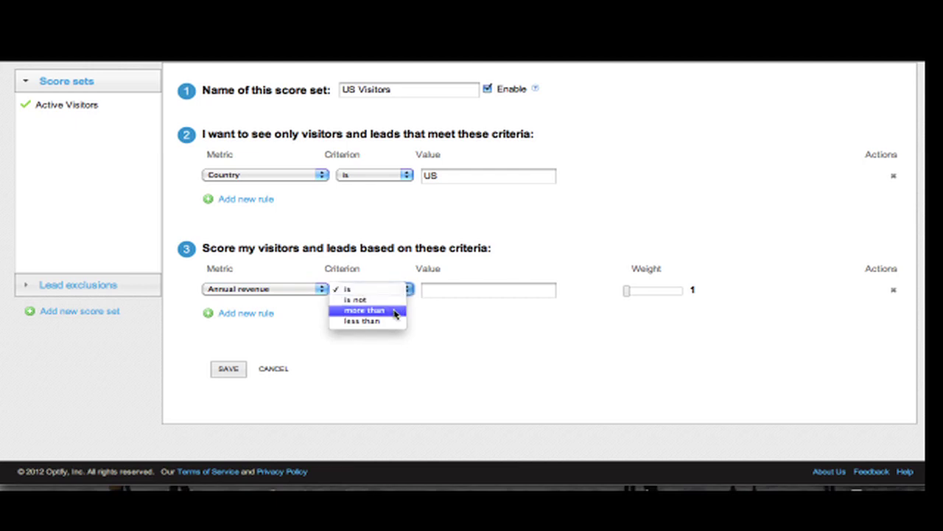
pyautogui.click(364, 310)
pyautogui.click(455, 290)
pyautogui.write('10')
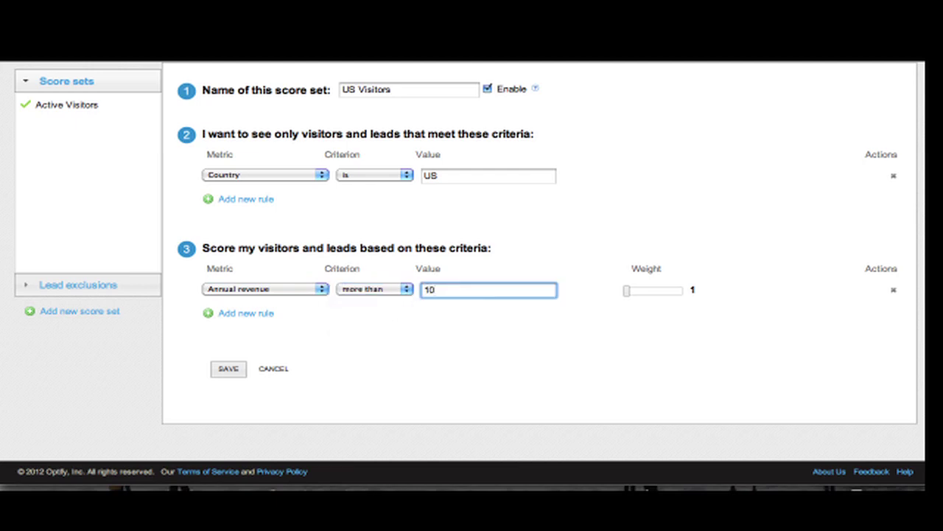
pyautogui.write('000000')
# Add a second scoring rule for Average visit duration more than 60 seconds
pyautogui.click(246, 313)
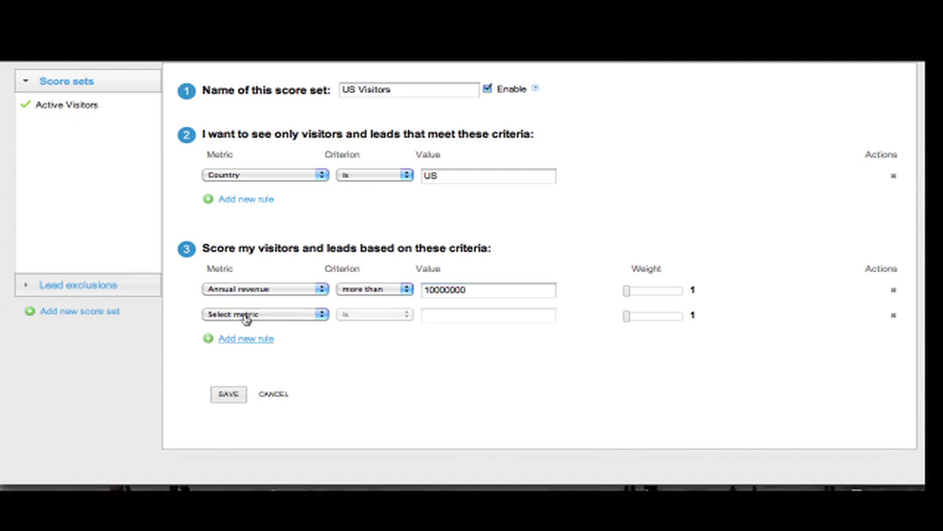
pyautogui.click(324, 313)
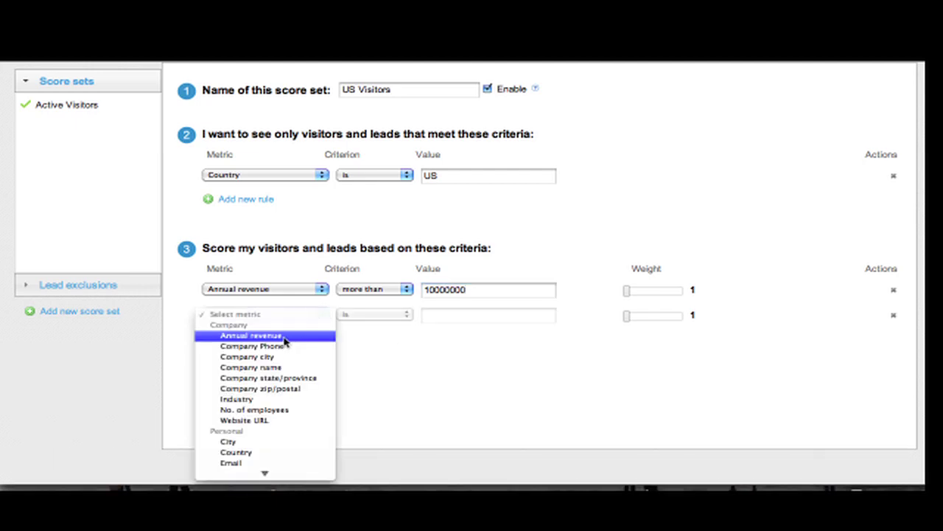
pyautogui.scroll(-15, 284, 340)
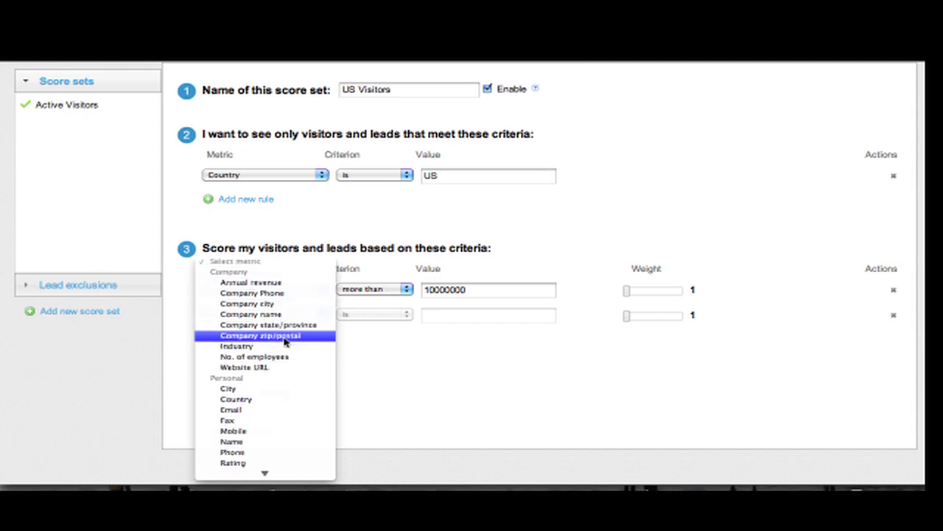
pyautogui.scroll(-5, 284, 340)
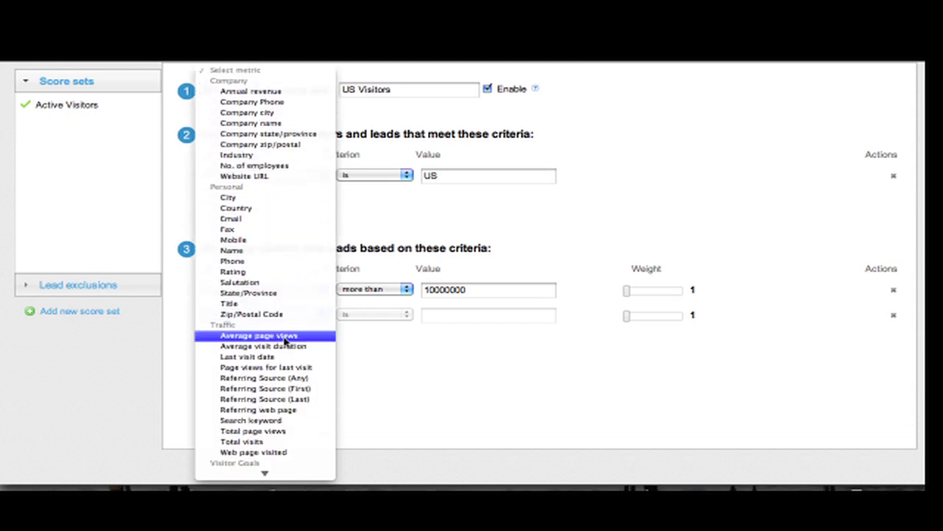
pyautogui.click(284, 339)
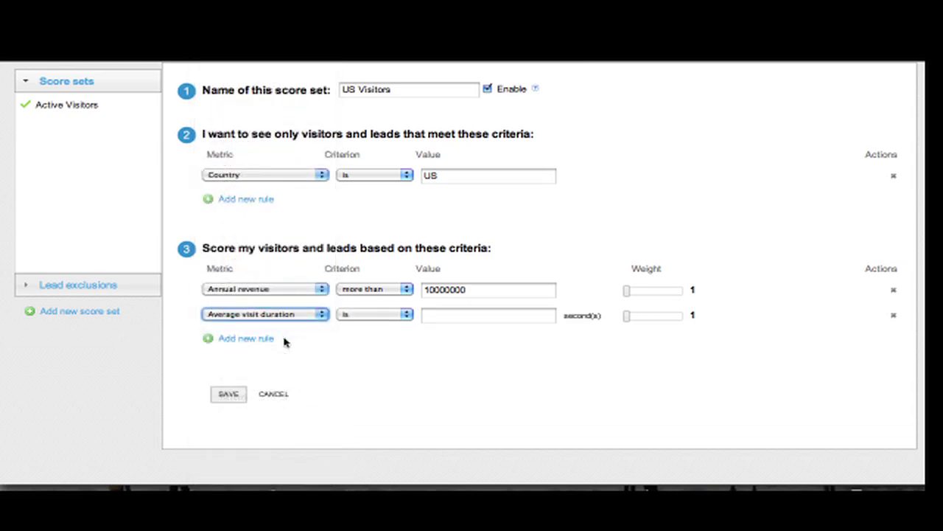
pyautogui.click(407, 316)
pyautogui.click(403, 340)
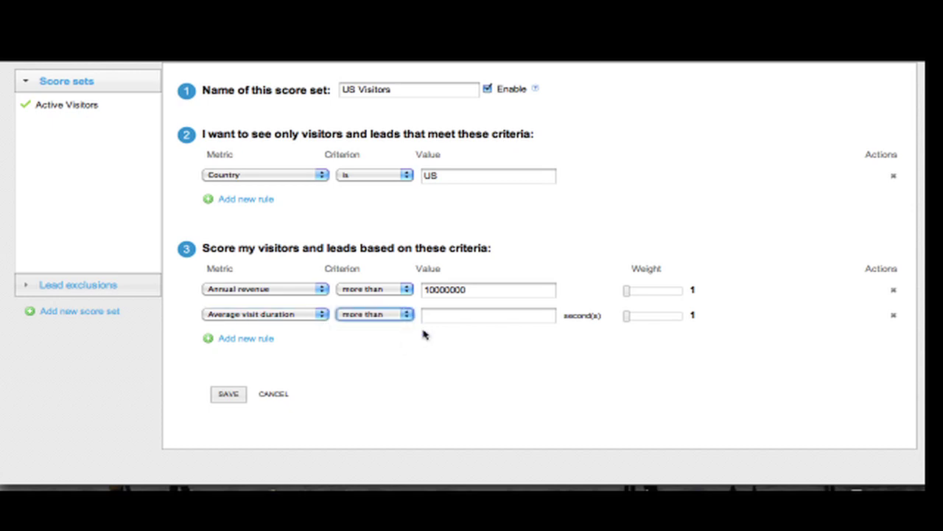
pyautogui.click(448, 316)
pyautogui.write('60')
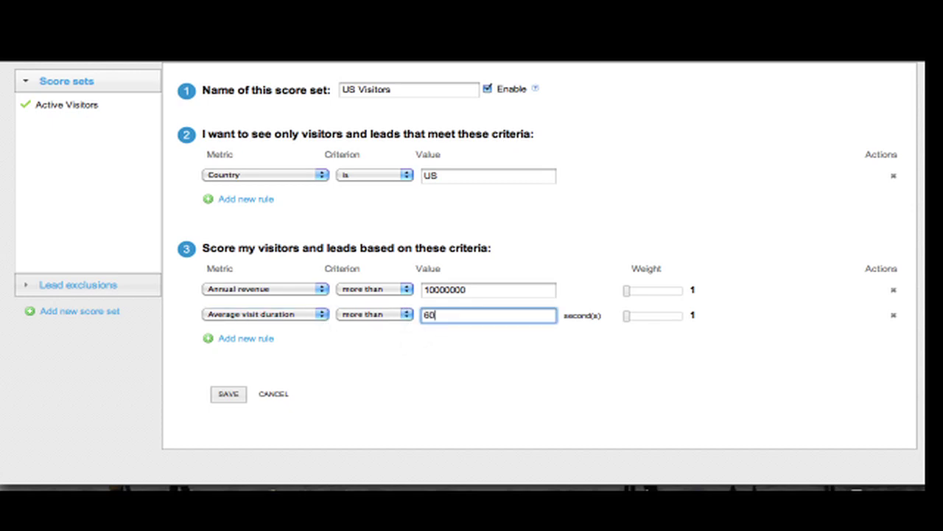
pyautogui.click(432, 366)
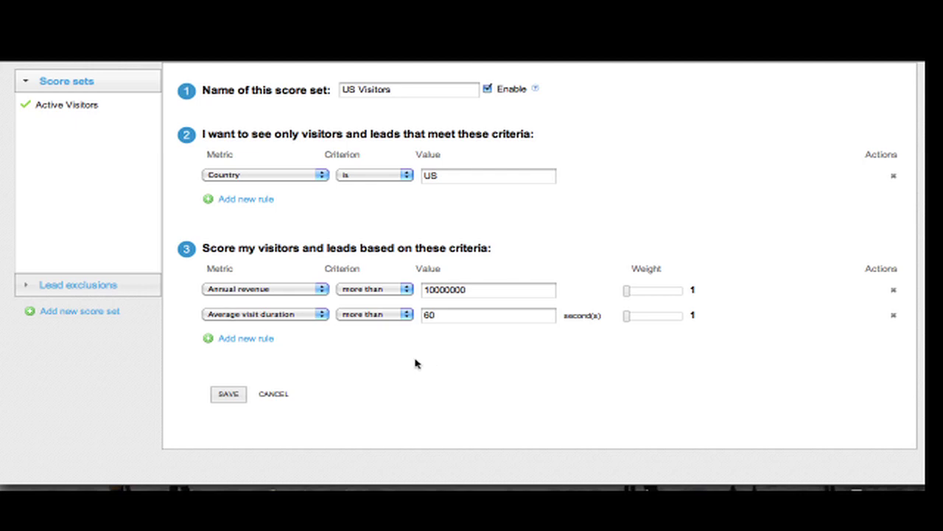
# Add a third scoring rule with the metric Is a lead set to True
pyautogui.click(266, 341)
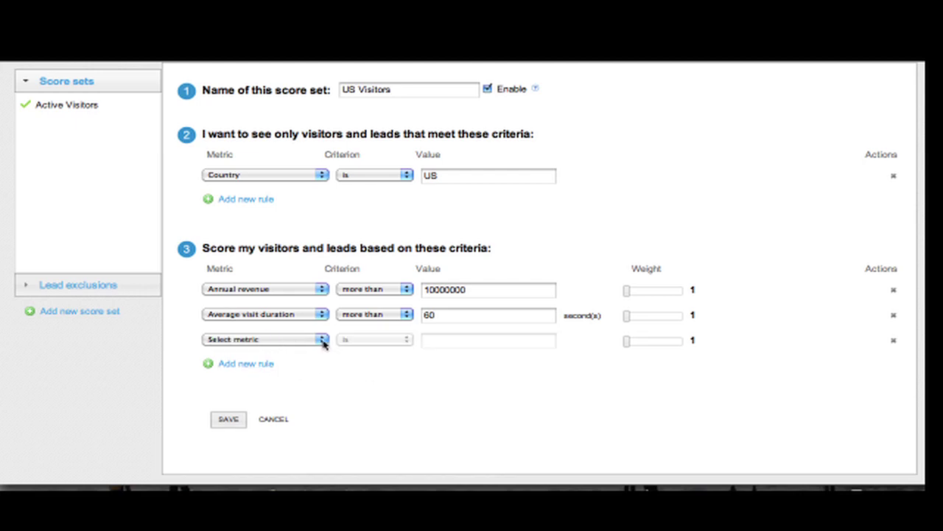
pyautogui.click(324, 343)
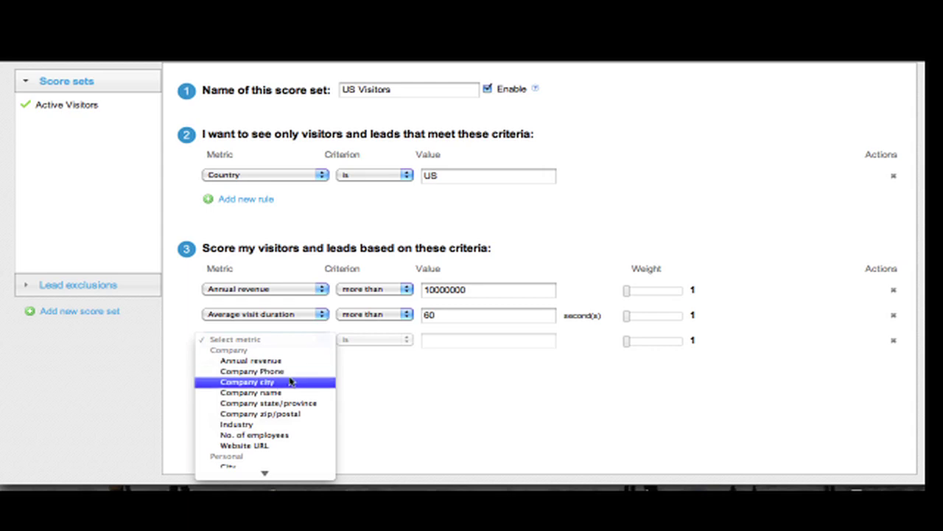
pyautogui.scroll(-10, 289, 381)
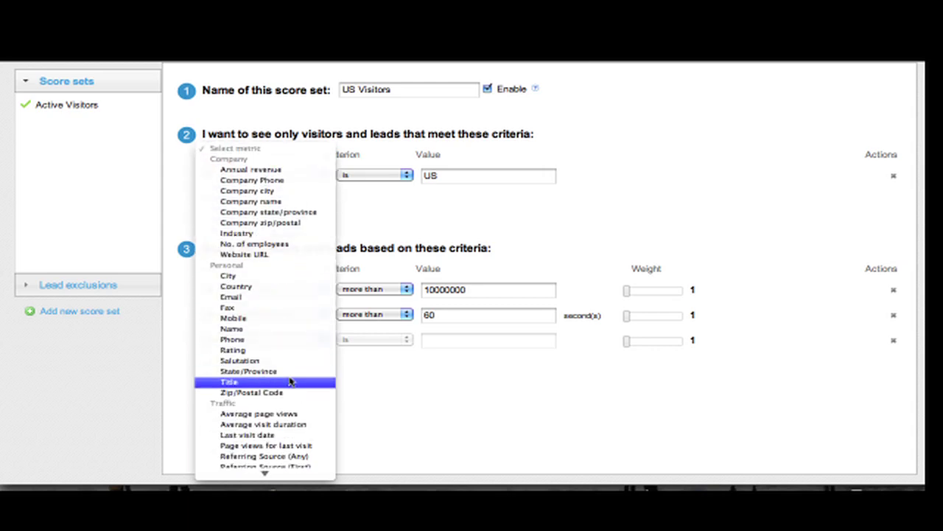
pyautogui.scroll(-3, 290, 381)
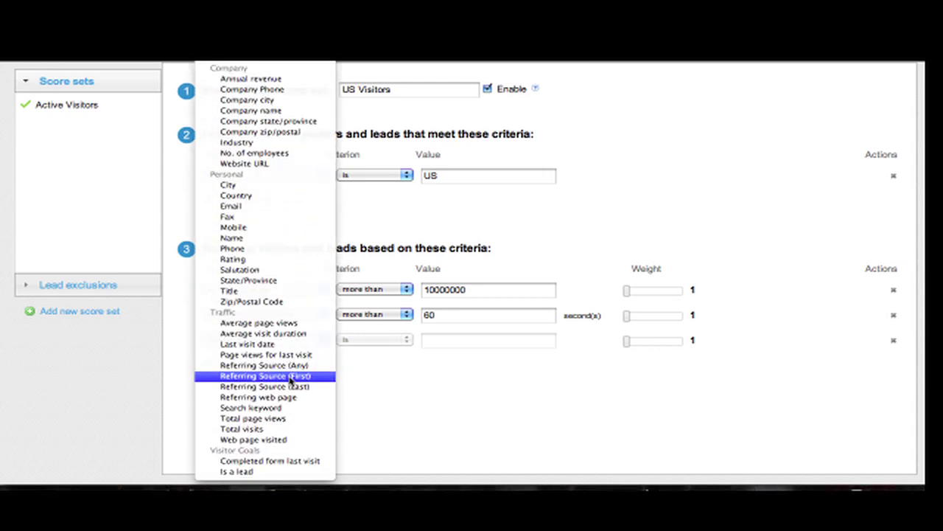
pyautogui.click(260, 473)
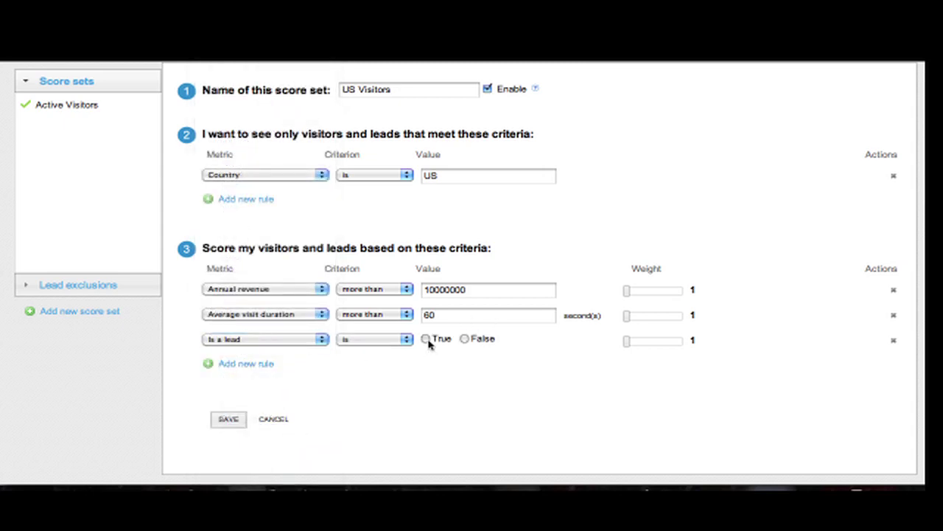
pyautogui.click(427, 340)
# Set the weights to 6 for Is a lead and 2 each for Annual revenue and Average visit duration, and save the score set
pyautogui.moveTo(626, 345); pyautogui.dragTo(658, 345)
pyautogui.click(627, 292)
pyautogui.moveTo(627, 292); pyautogui.dragTo(631, 316)
pyautogui.click(628, 317)
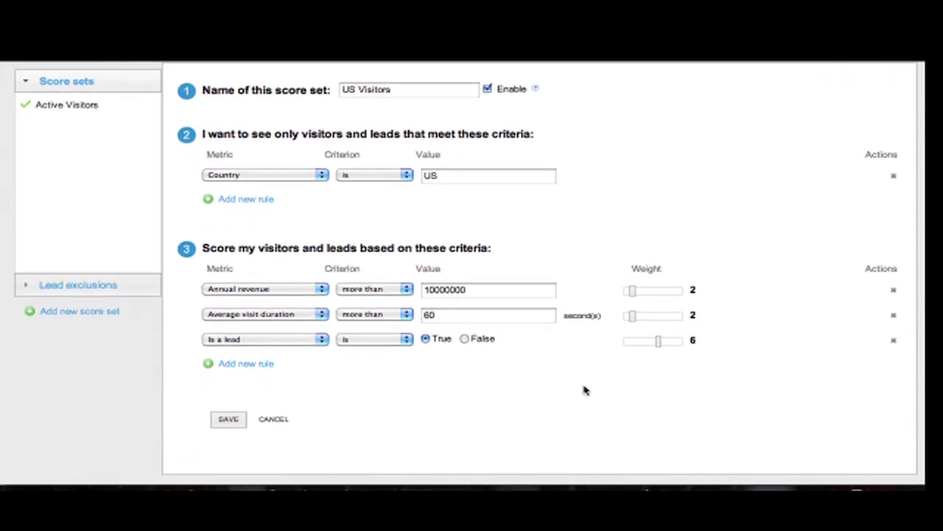
pyautogui.click(227, 419)
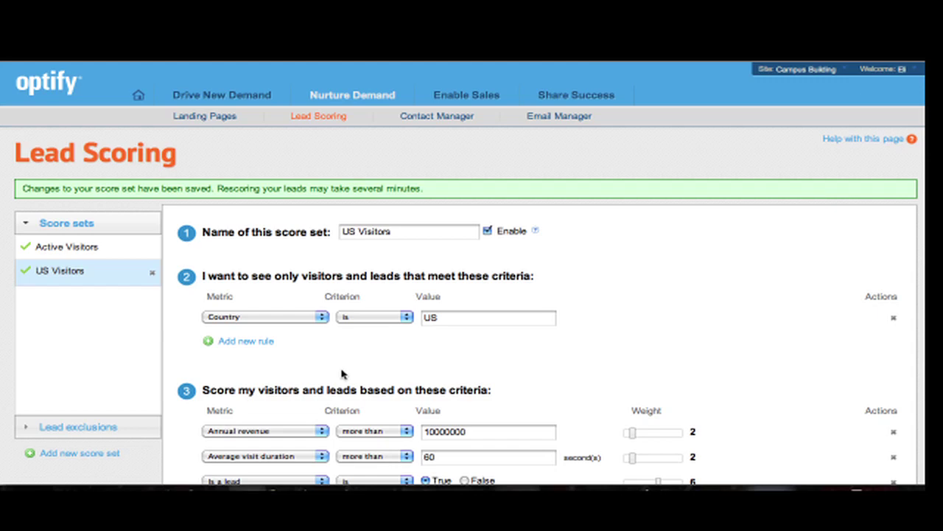
# Open Lead Intelligence with the US Visitors score set applied and look at the overview and visitor list
pyautogui.moveTo(445, 91)
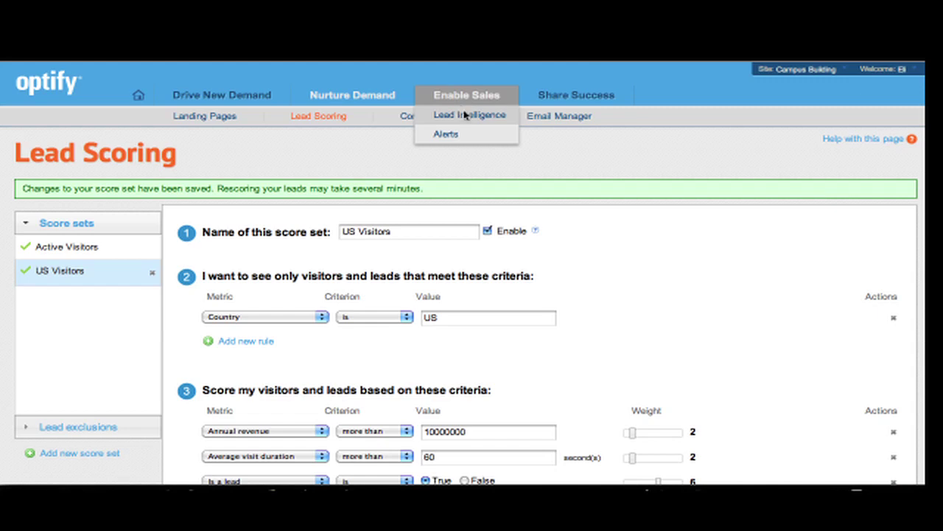
pyautogui.click(464, 116)
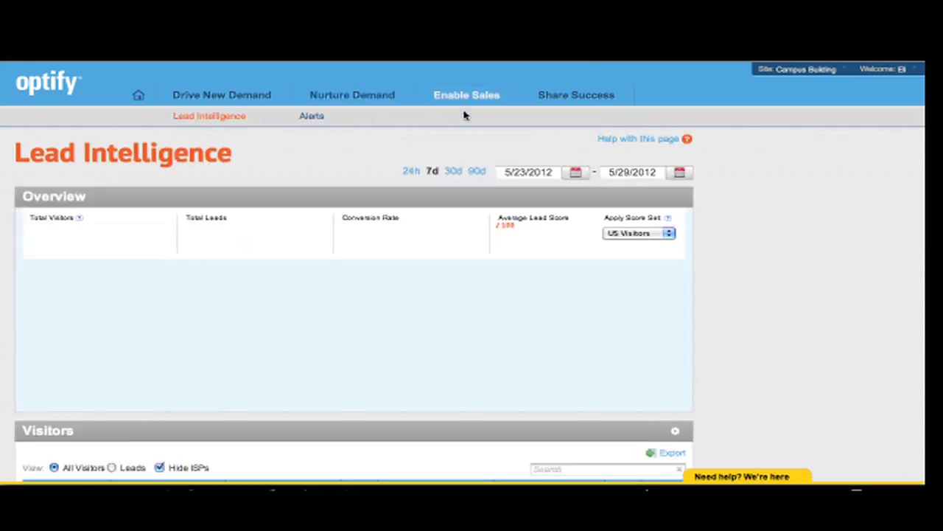
pyautogui.click(668, 234)
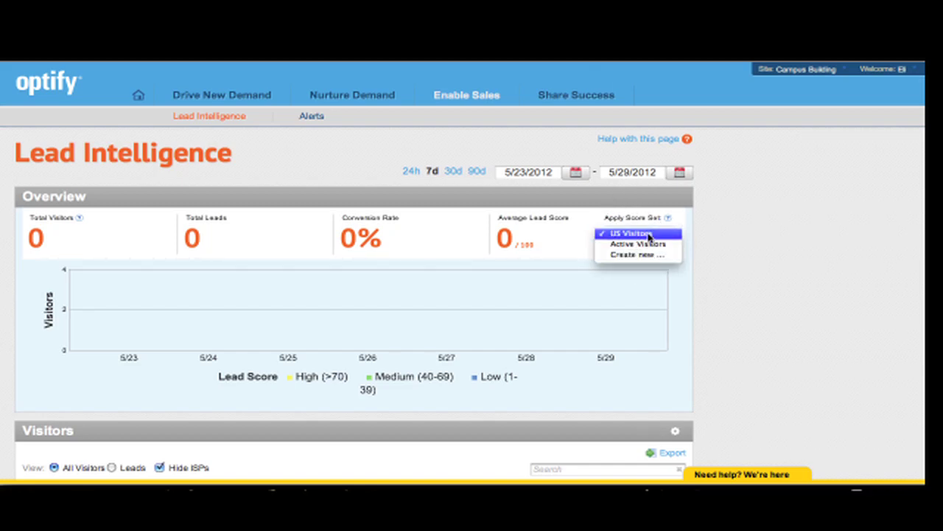
pyautogui.click(648, 234)
pyautogui.scroll(-4, 764, 240)
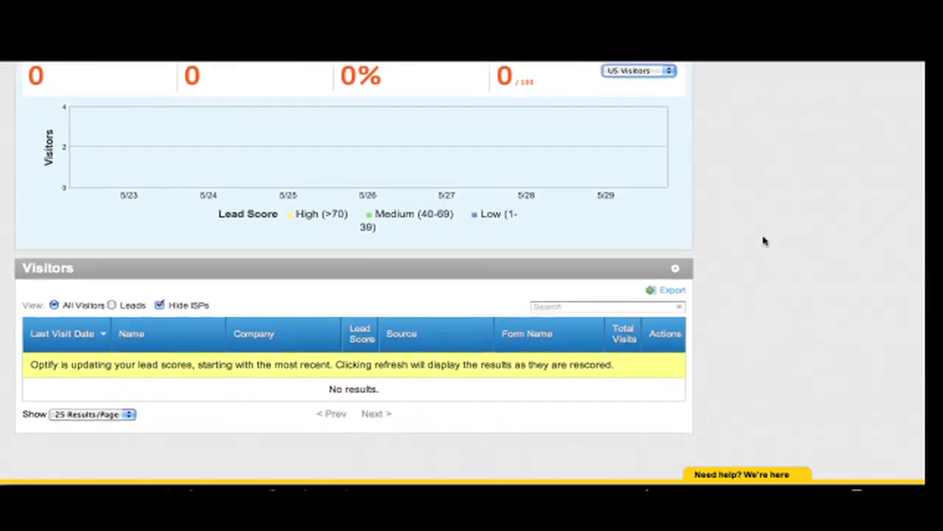